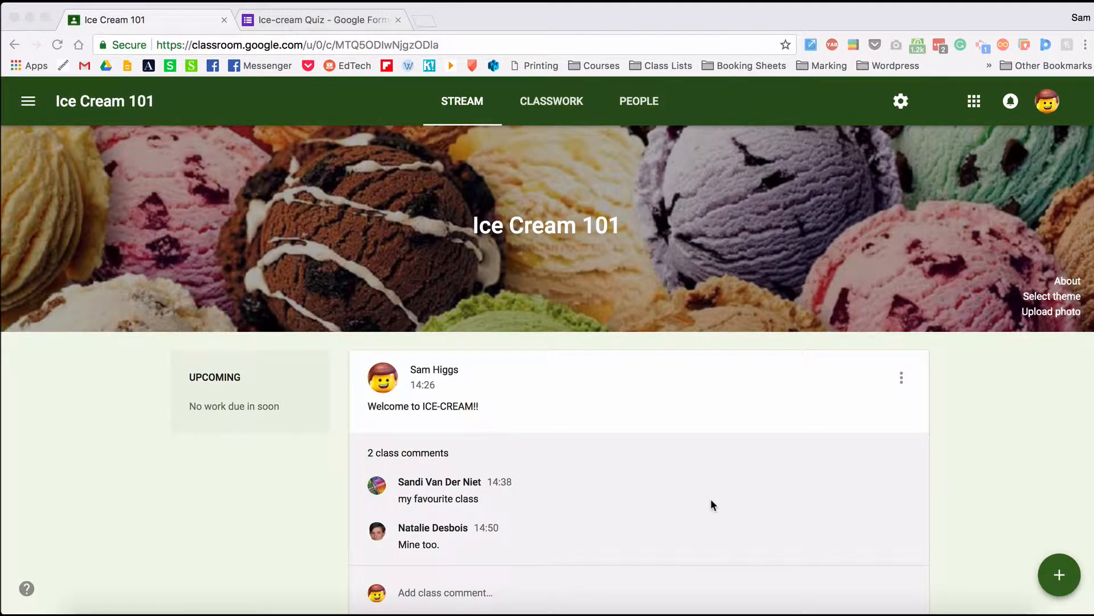
Open the Ice Cream 101 classwork page and look through the questions in the Ice-cream Quiz form.
left_click(556, 110)
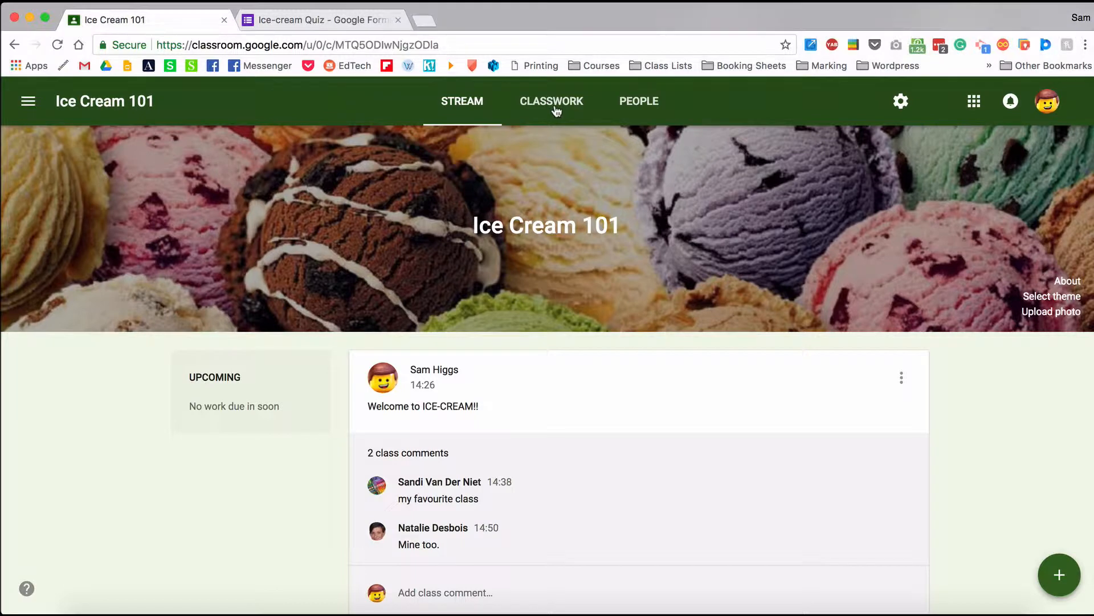
left_click(557, 111)
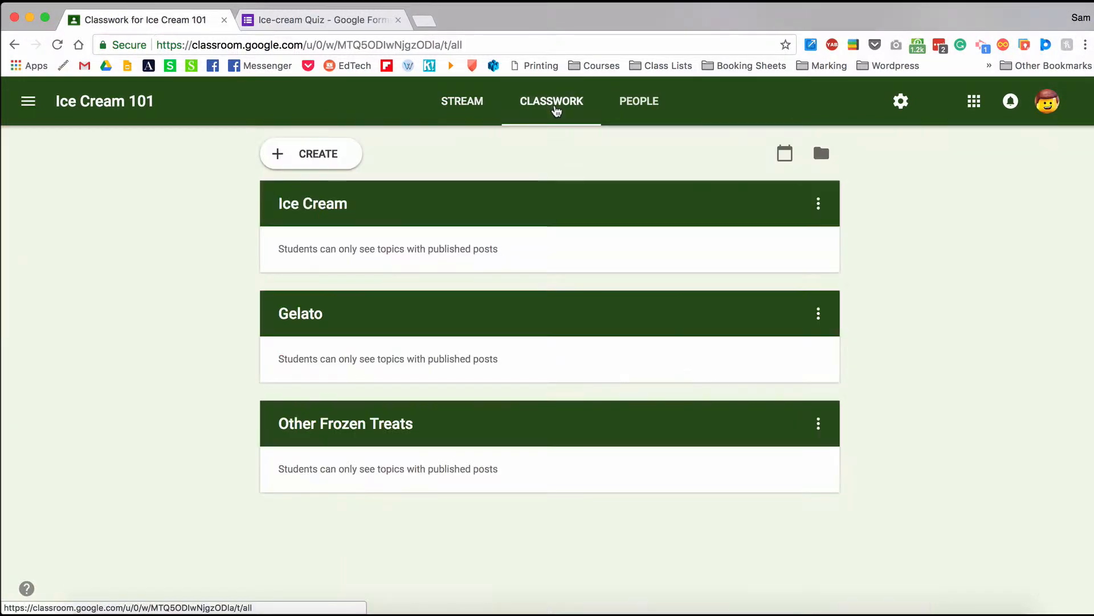
left_click(307, 21)
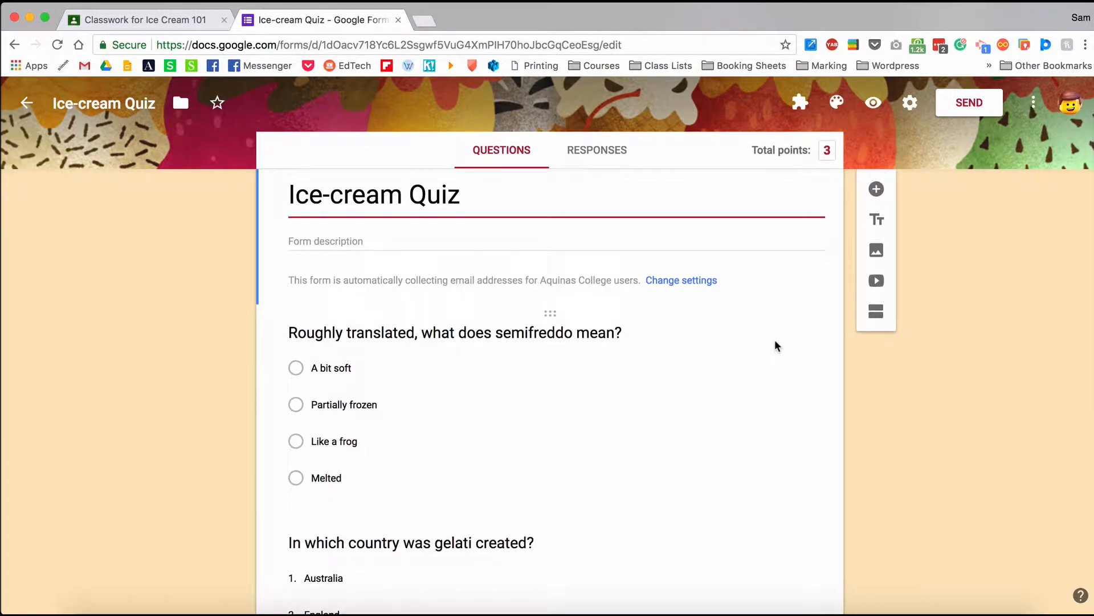
scroll(775, 342, "down", 4)
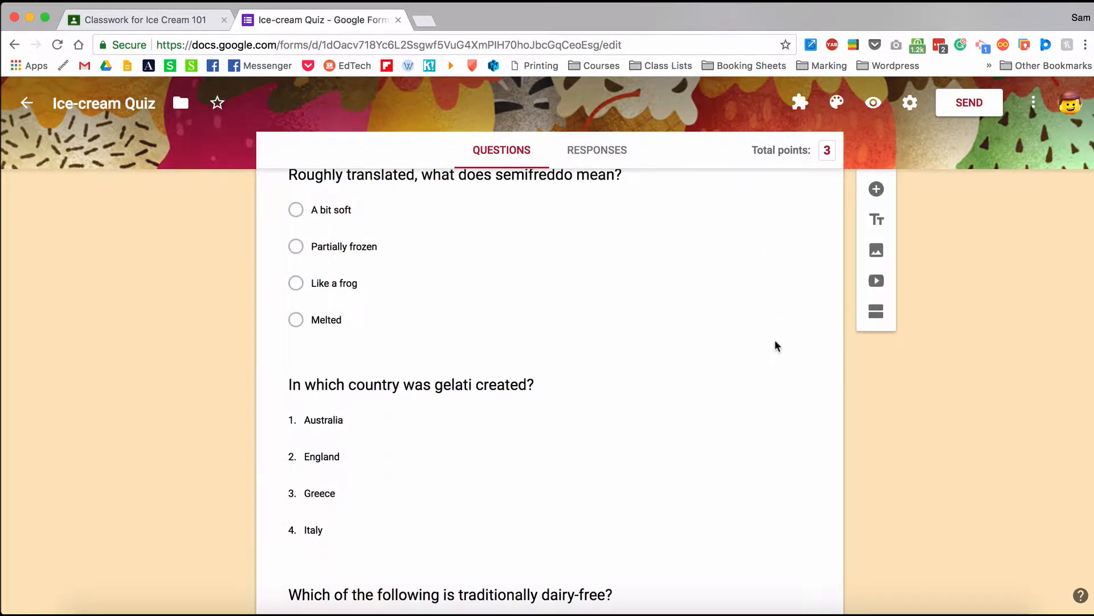
scroll(775, 342, "down", 2)
scroll(775, 346, "up", 6)
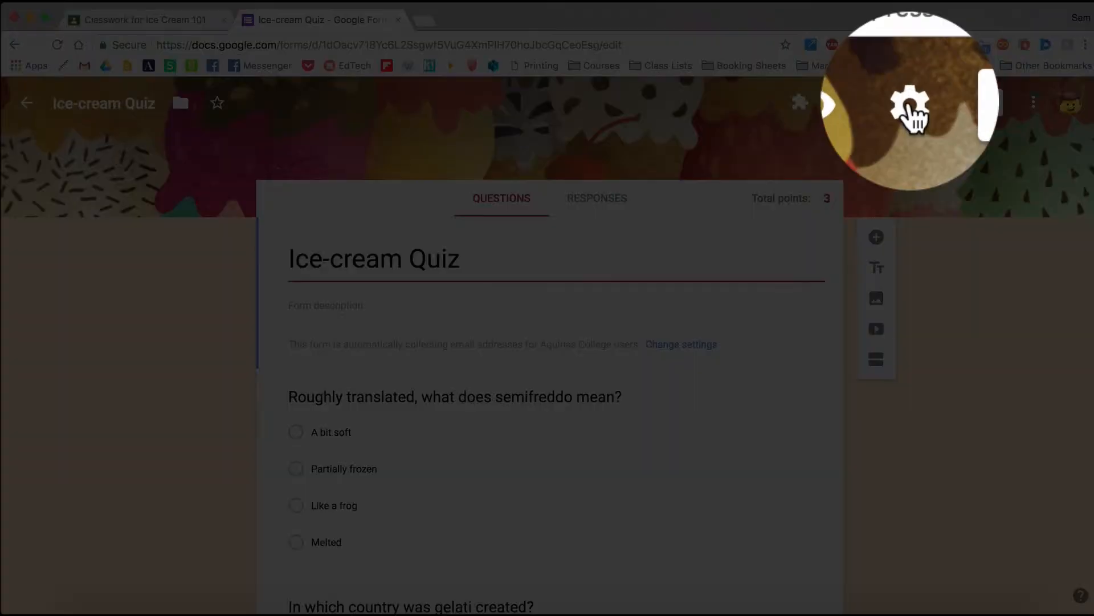
Review the quiz form's general and quiz settings, including response limits and mark release, and save them.
left_click(910, 104)
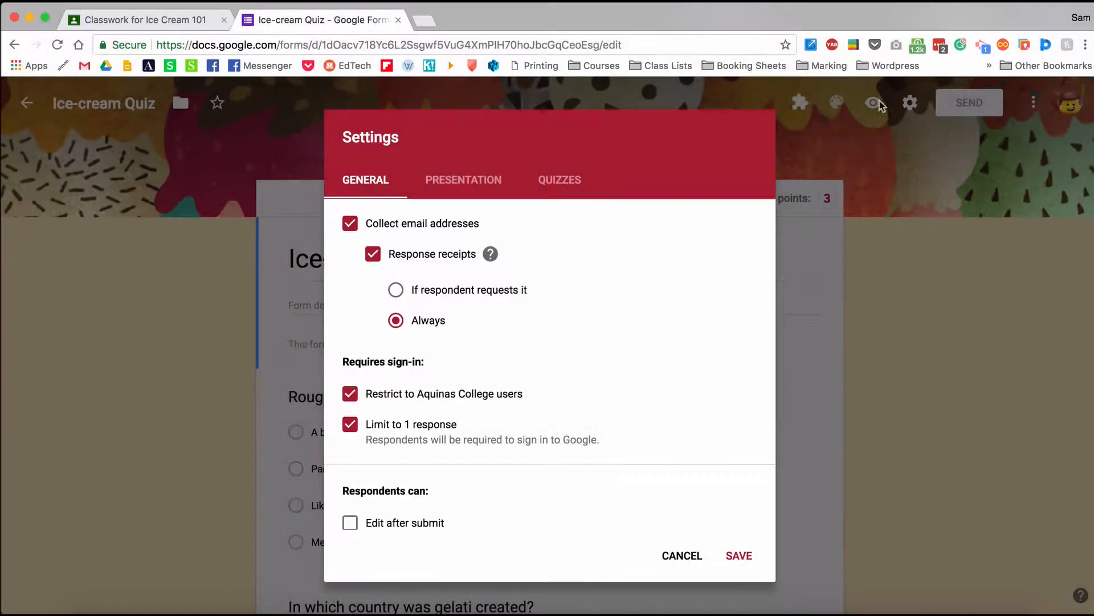
left_click(553, 179)
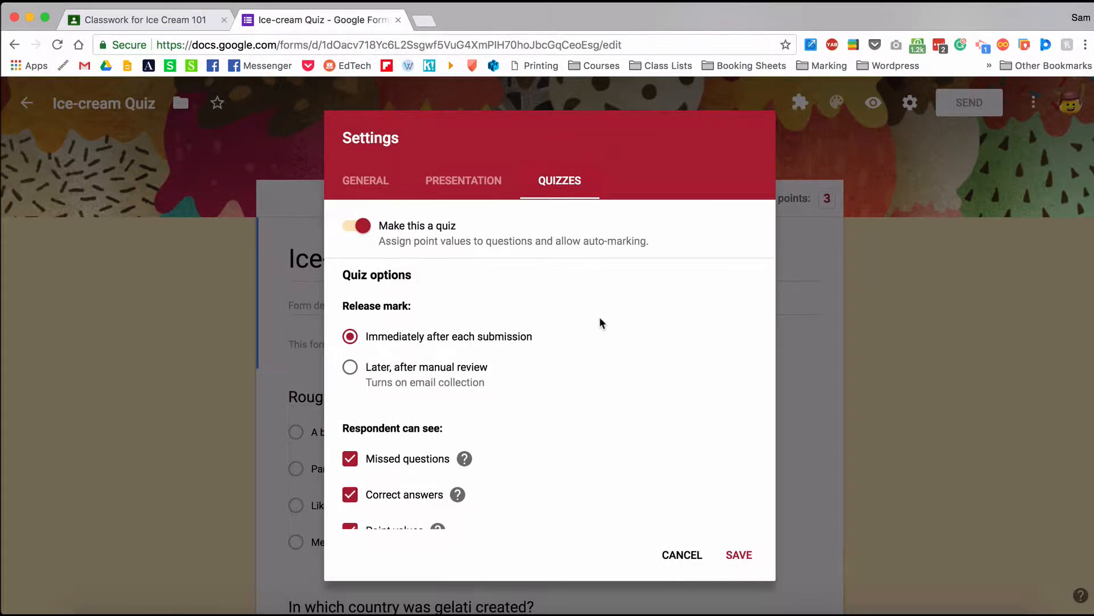
left_click(739, 554)
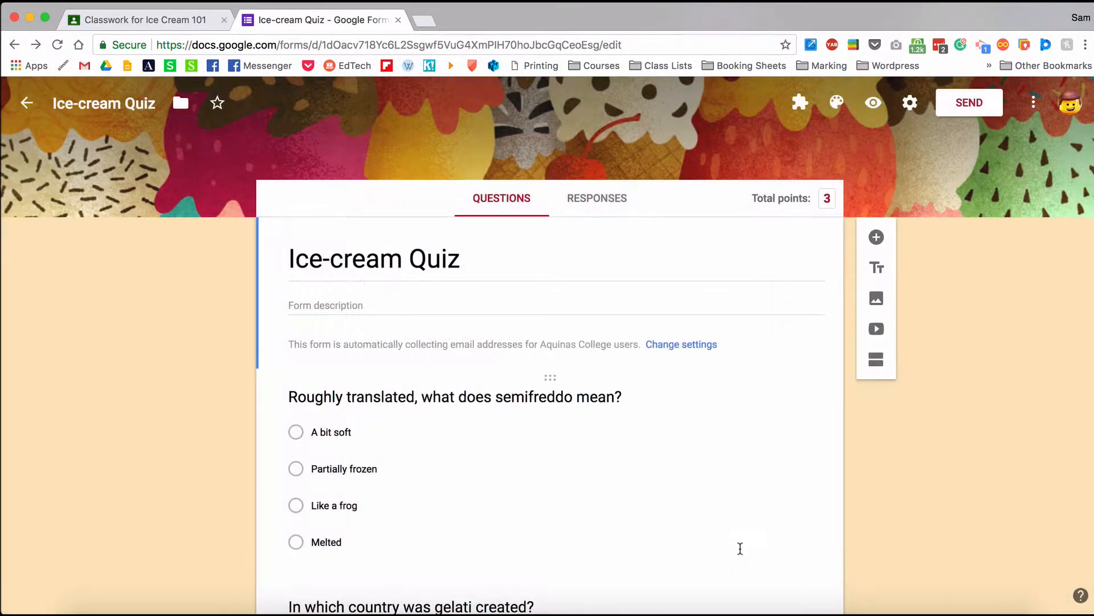
Examine the semifreddo question's answer key, point value and answer feedback, and save the incorrect-answer feedback.
scroll(347, 503, "down", 3)
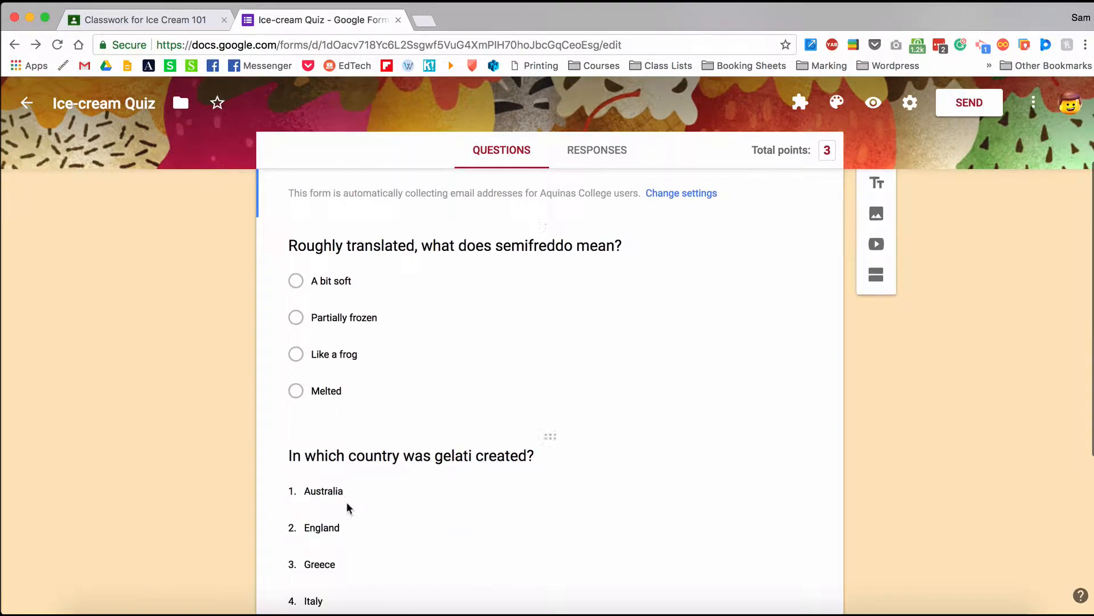
left_click(469, 373)
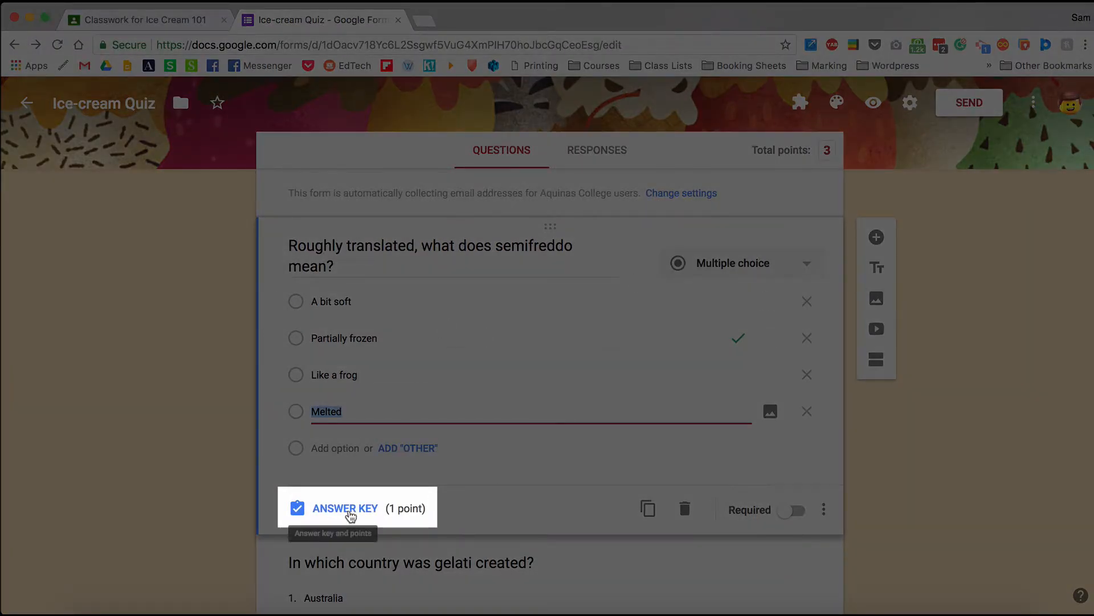
left_click(349, 513)
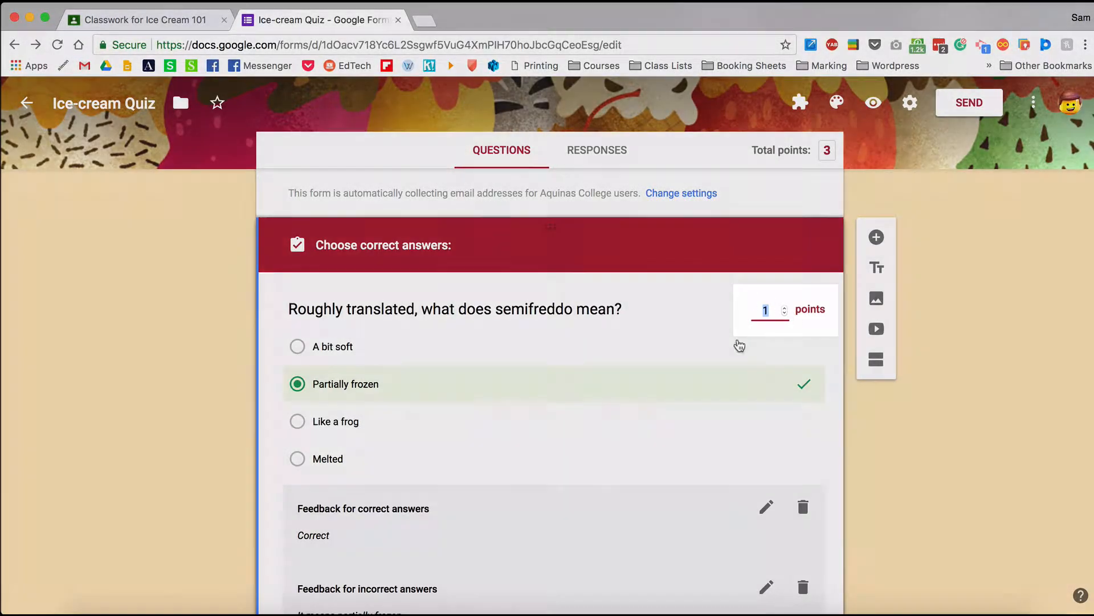
double_click(773, 314)
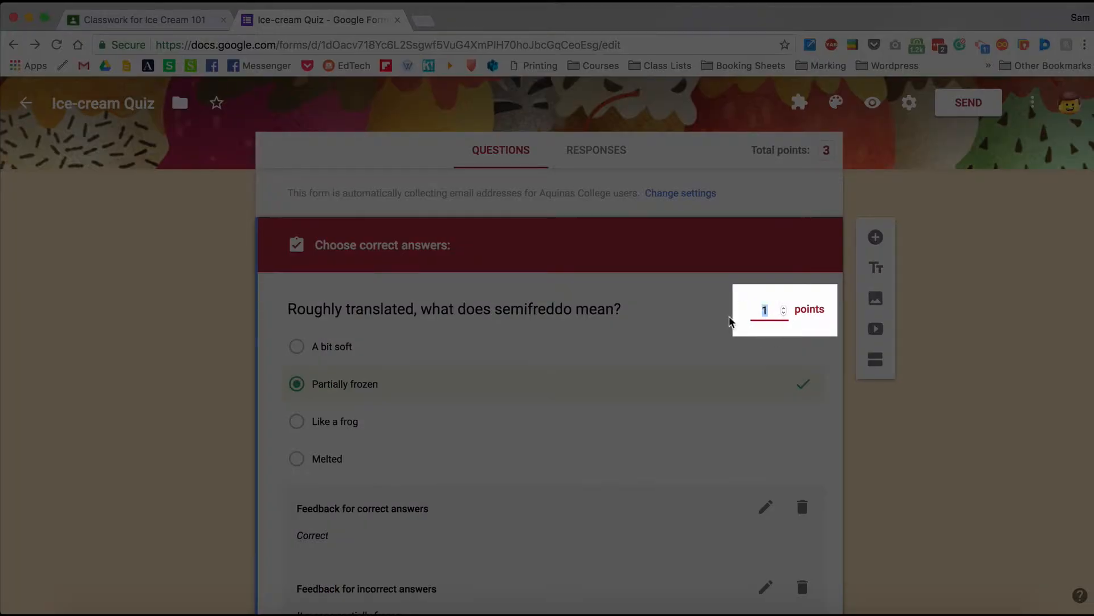
scroll(728, 320, "down", 3)
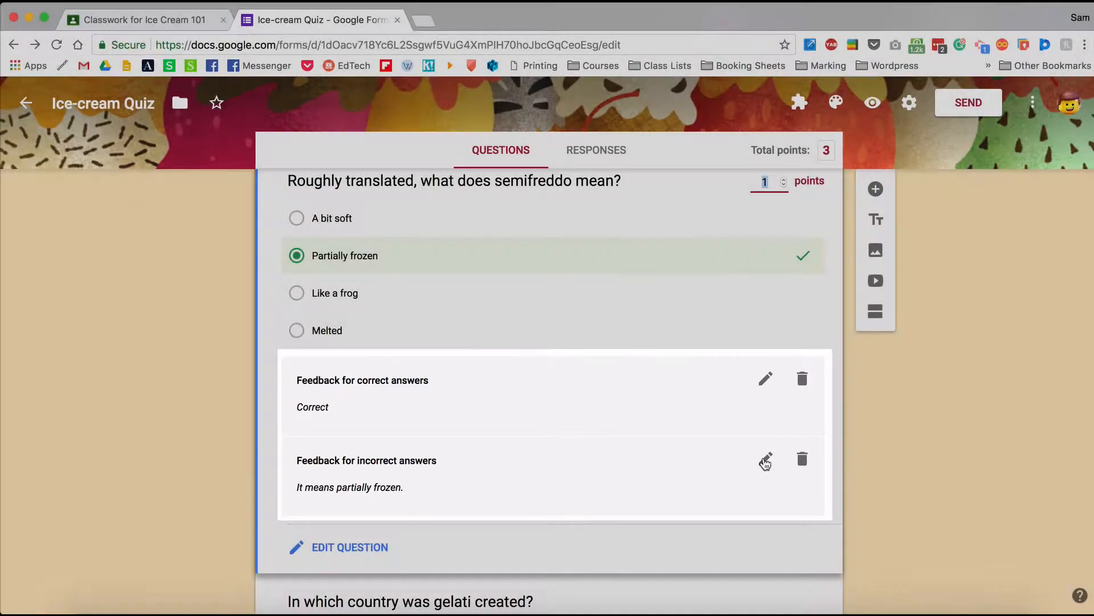
left_click(765, 459)
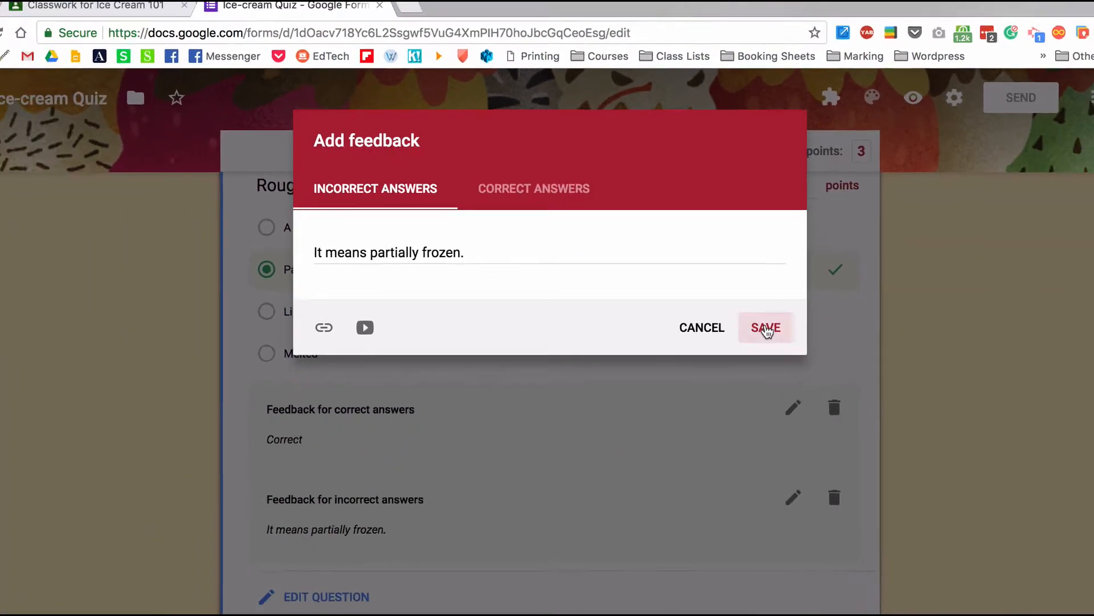
left_click(951, 485)
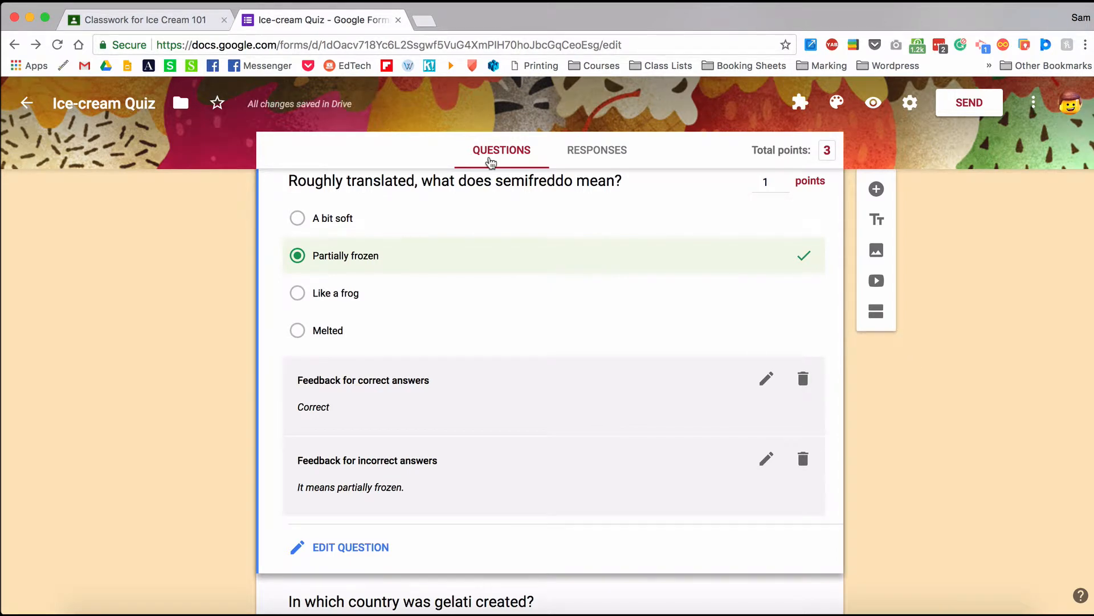
Create a new assignment in Google Classroom for Ice Cream 101 and attach the Ice-cream Quiz form from Google Drive.
left_click(182, 27)
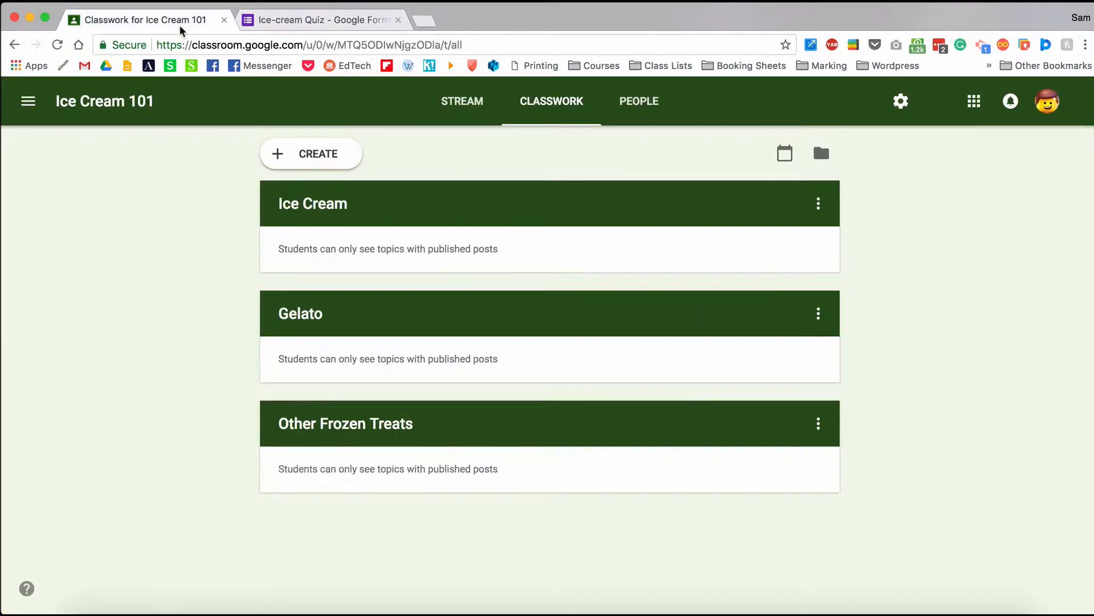
left_click(321, 159)
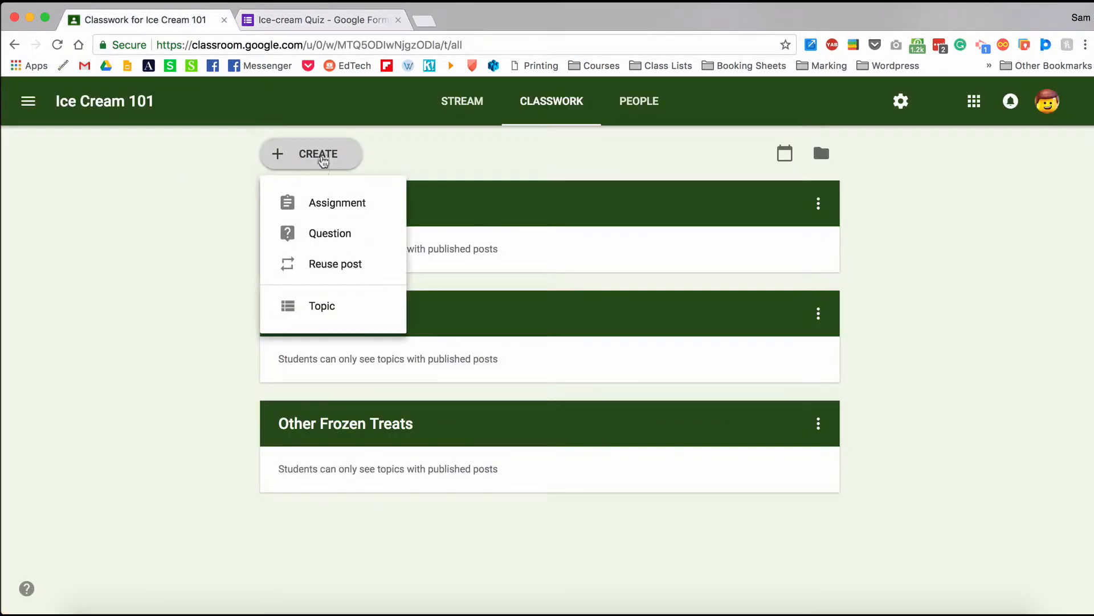
left_click(319, 203)
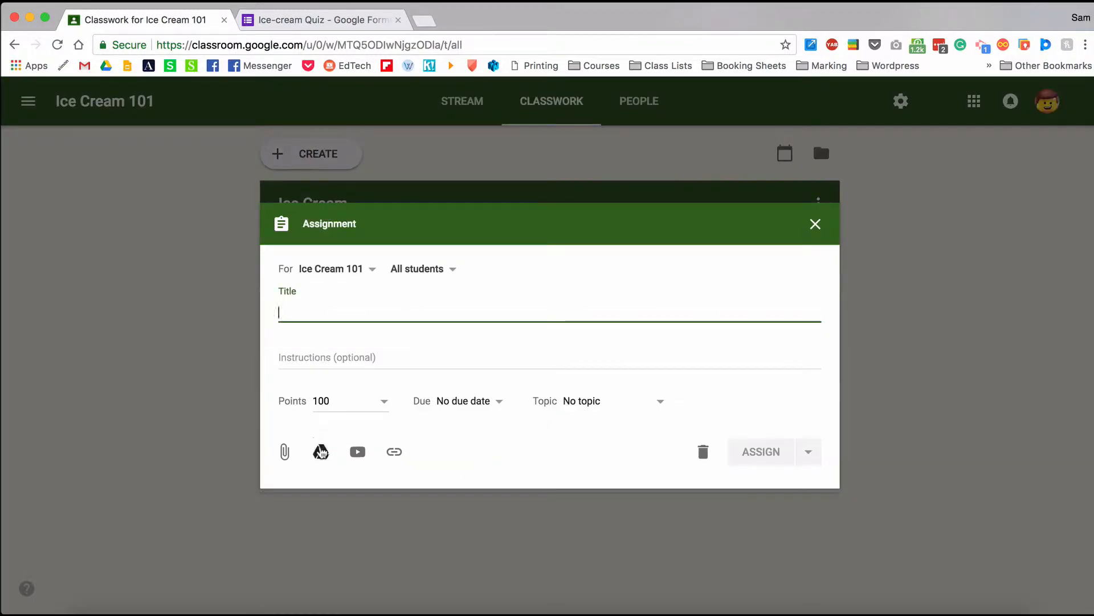
left_click(321, 452)
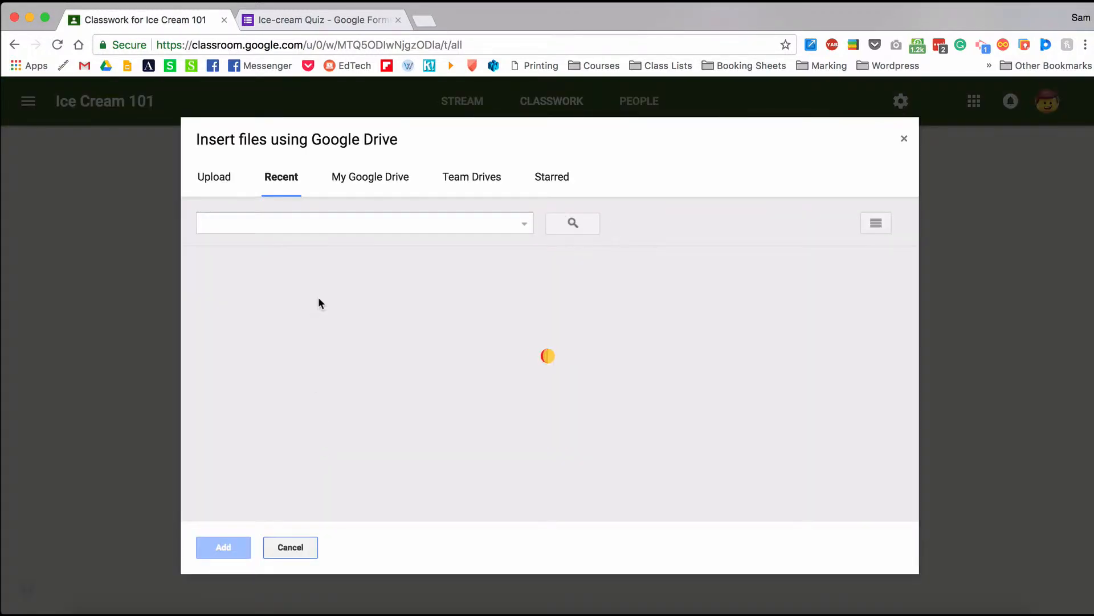
left_click(263, 342)
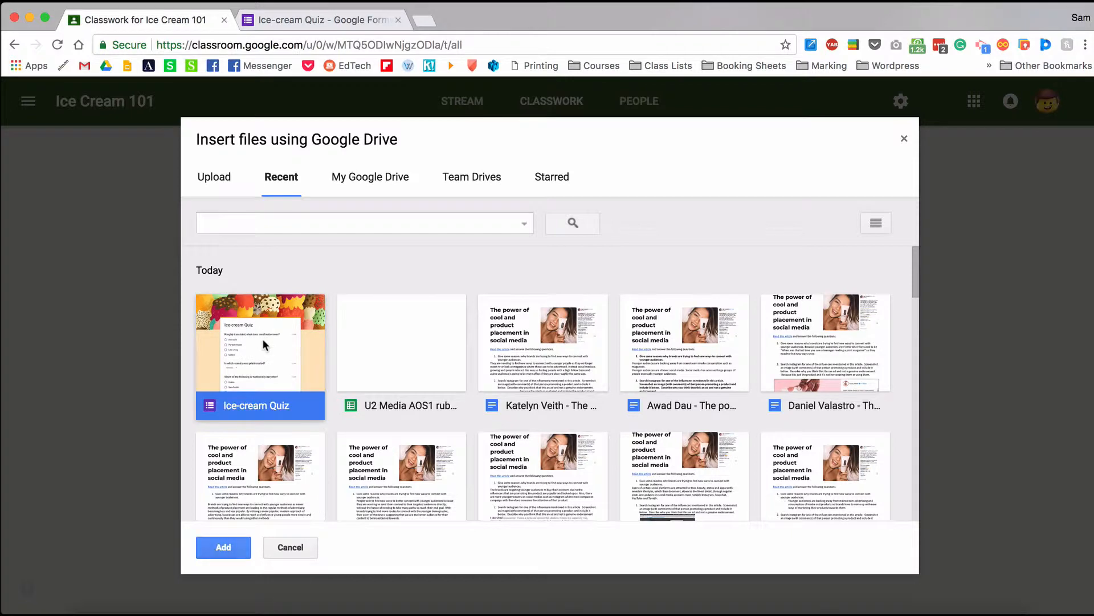
left_click(223, 547)
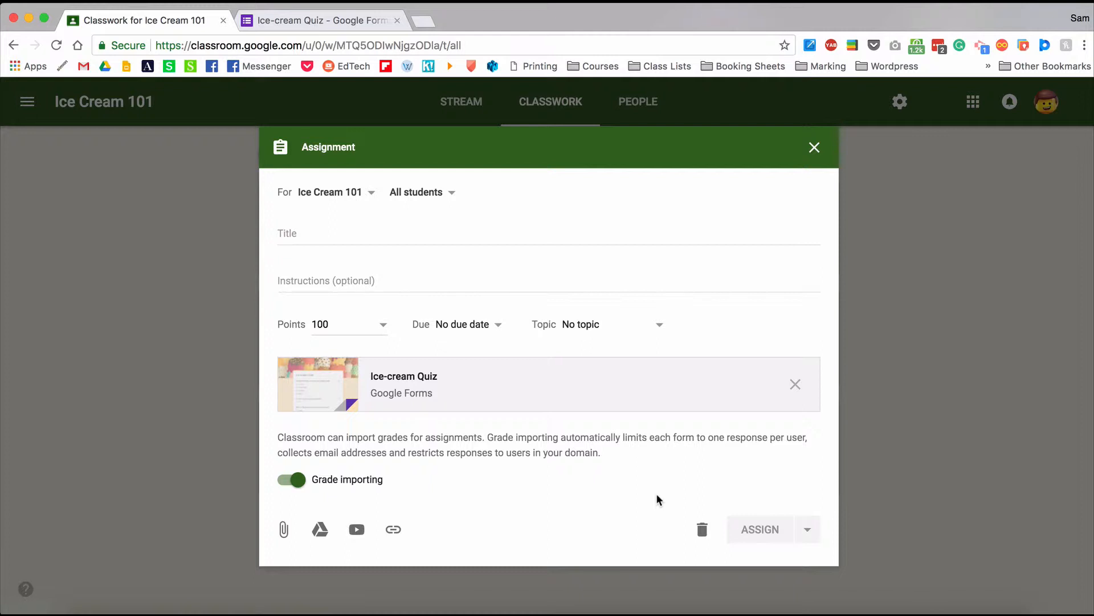
Title the assignment "Ice Cream Quiz" under the Ice Cream topic and assign it to all students.
left_click(624, 333)
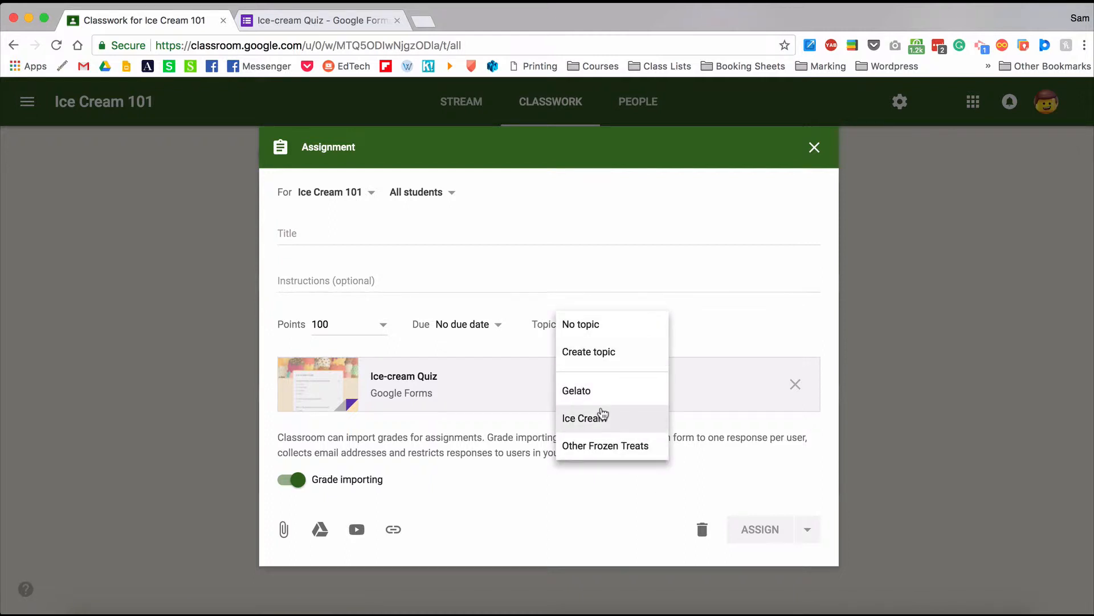
left_click(603, 416)
left_click(317, 236)
type("Ic")
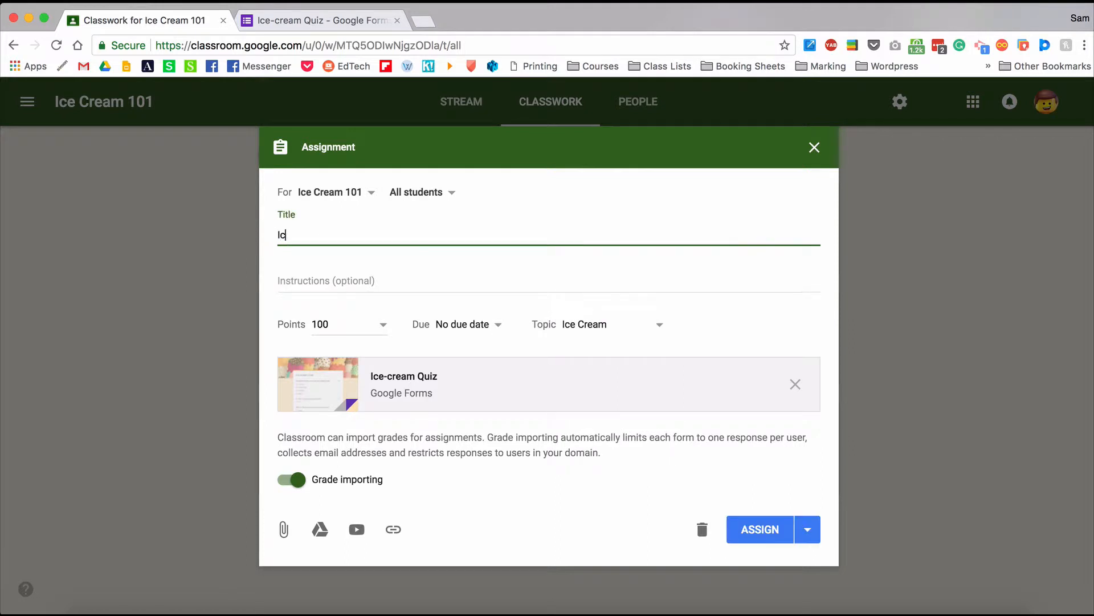
type("e Cream Quiz")
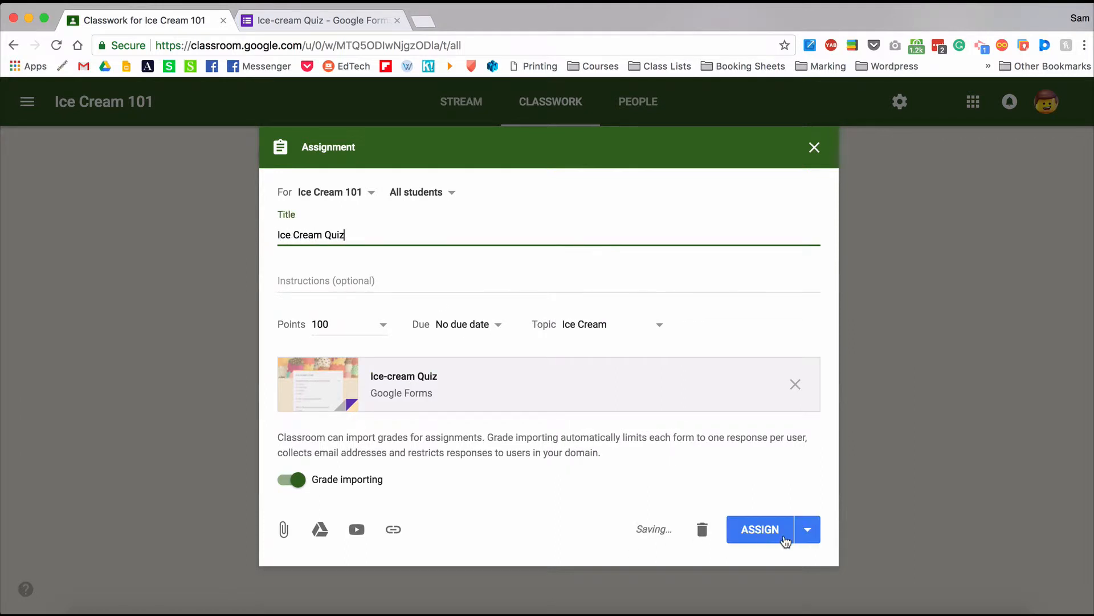
left_click(759, 534)
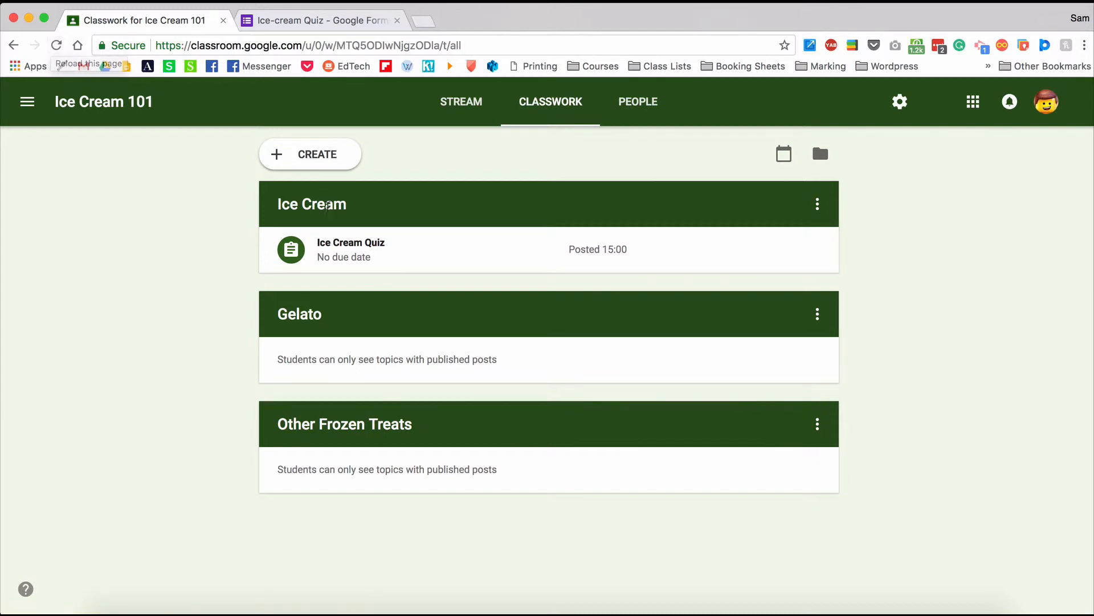
Open the handed-in student work for the Ice Cream Quiz assignment and import the grades from its form.
left_click(332, 249)
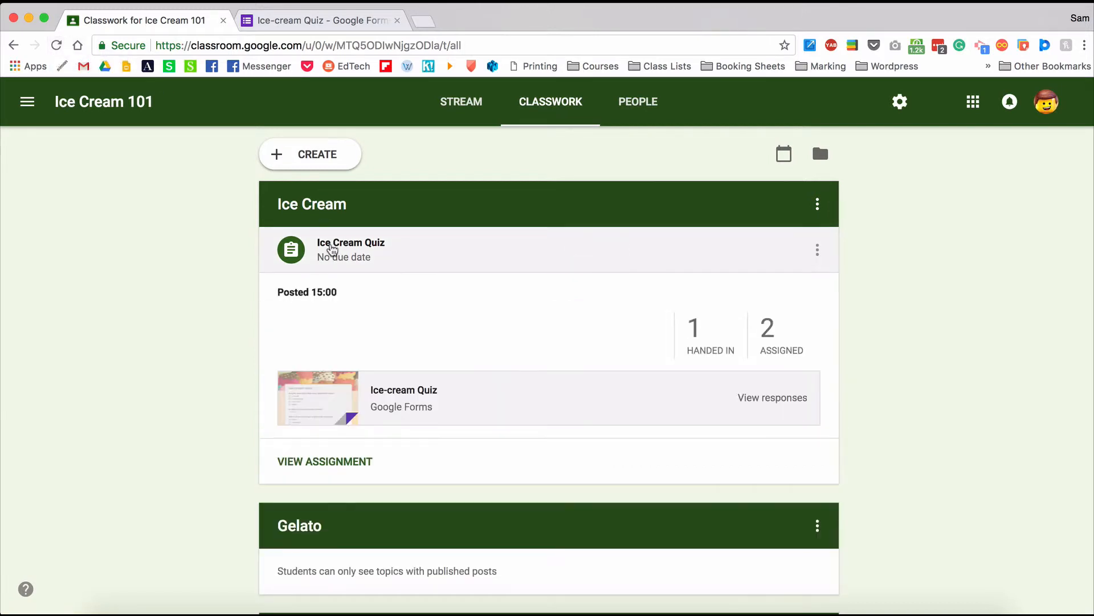
left_click(702, 335)
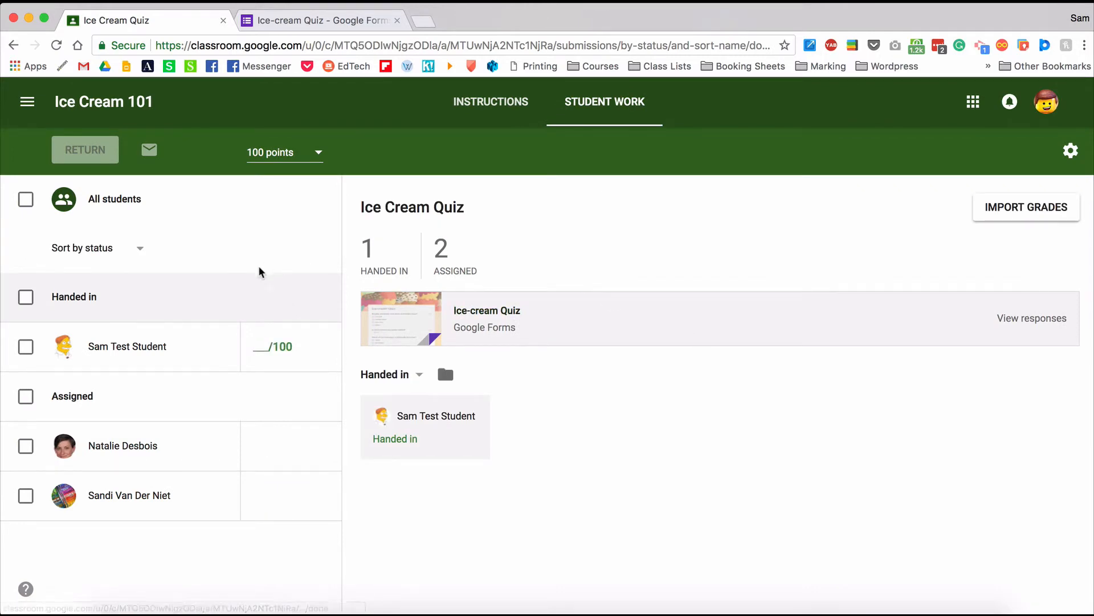
left_click(249, 170)
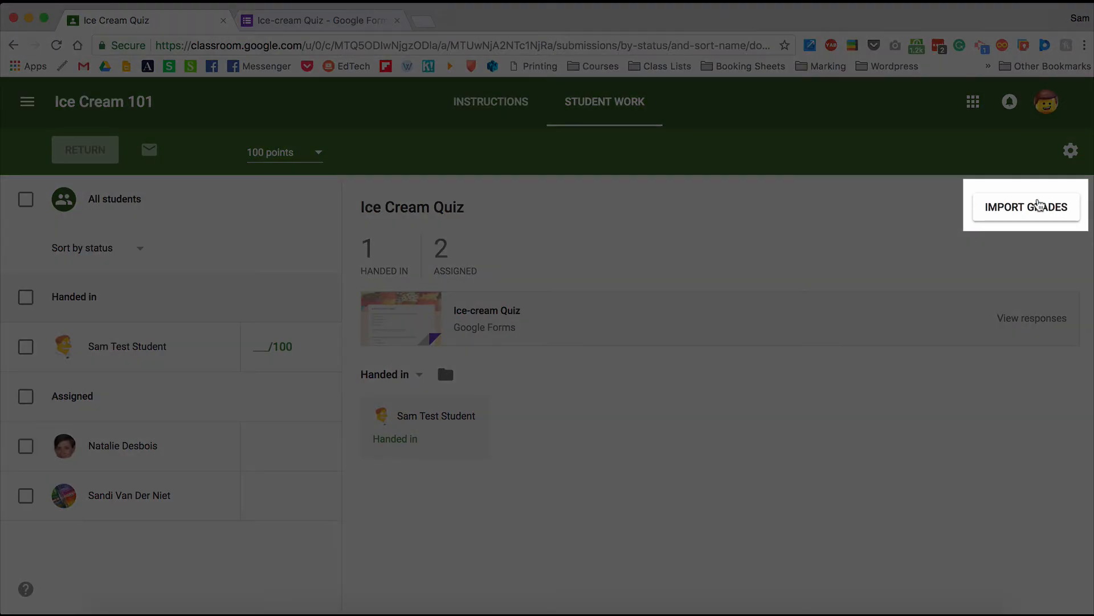
left_click(1038, 205)
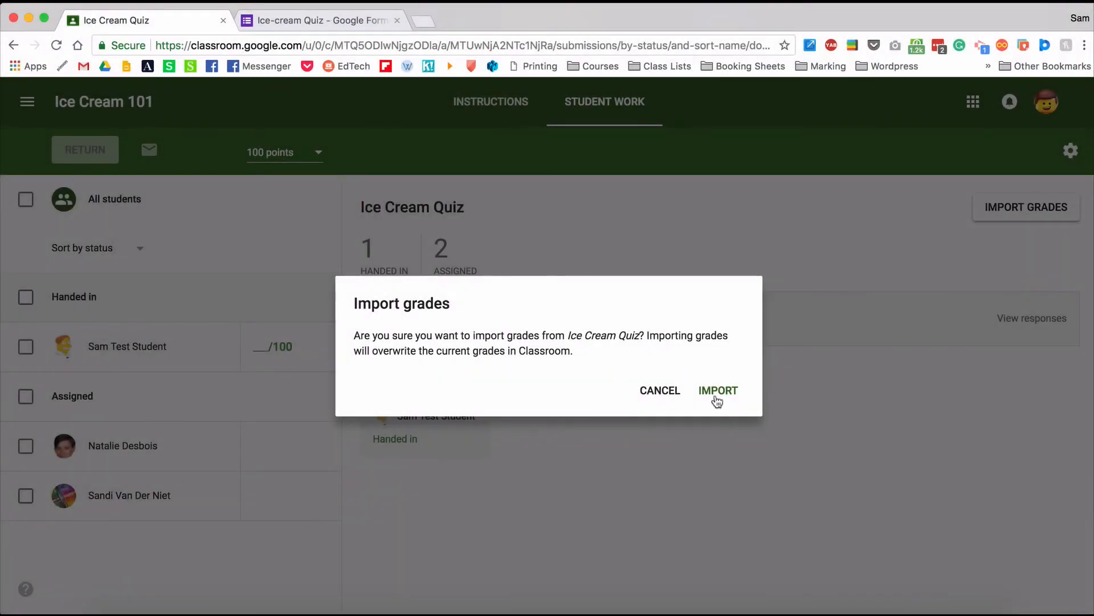
left_click(717, 393)
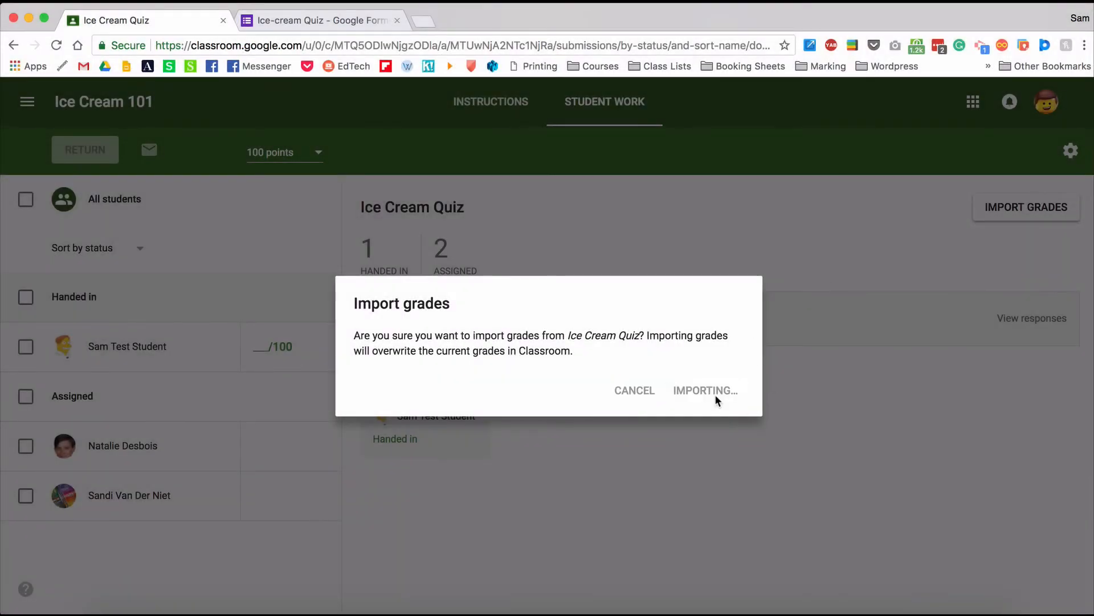